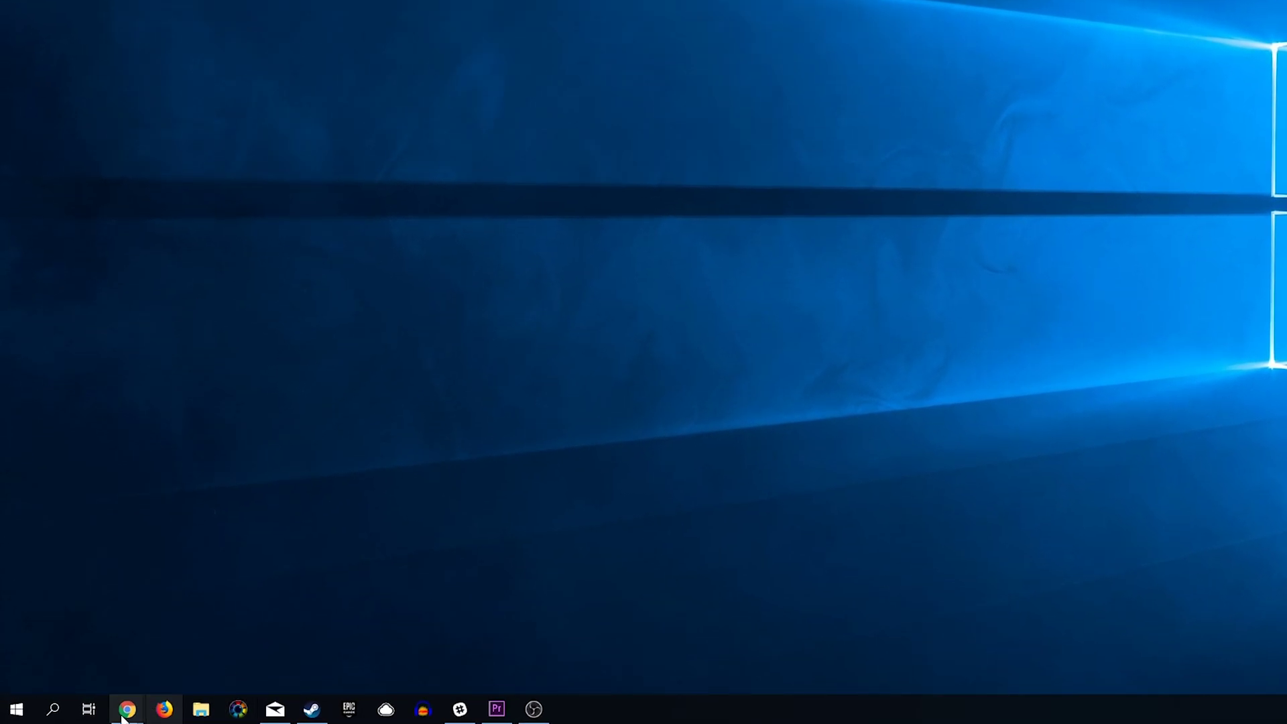
Step: Search the Start menu for 'mag' and launch the Magnifier desktop app
{"action": "left_click", "coordinate": [13, 716]}
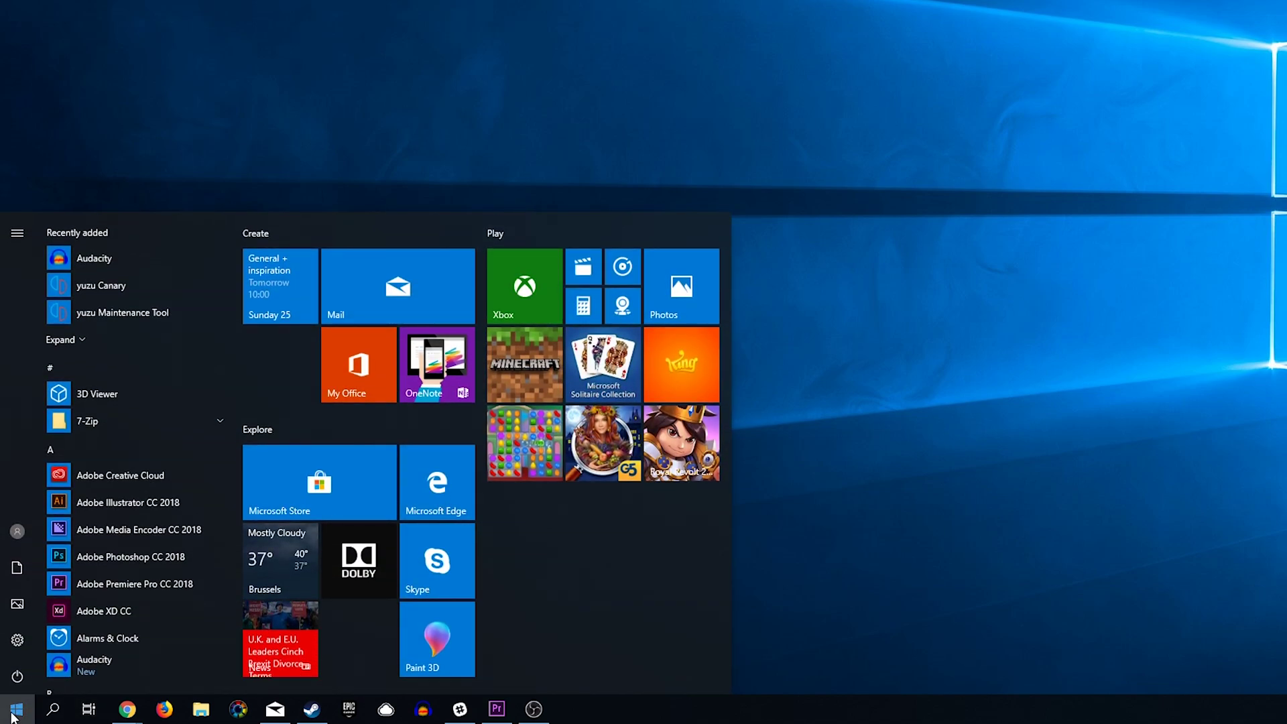
{"action": "type", "text": "mag"}
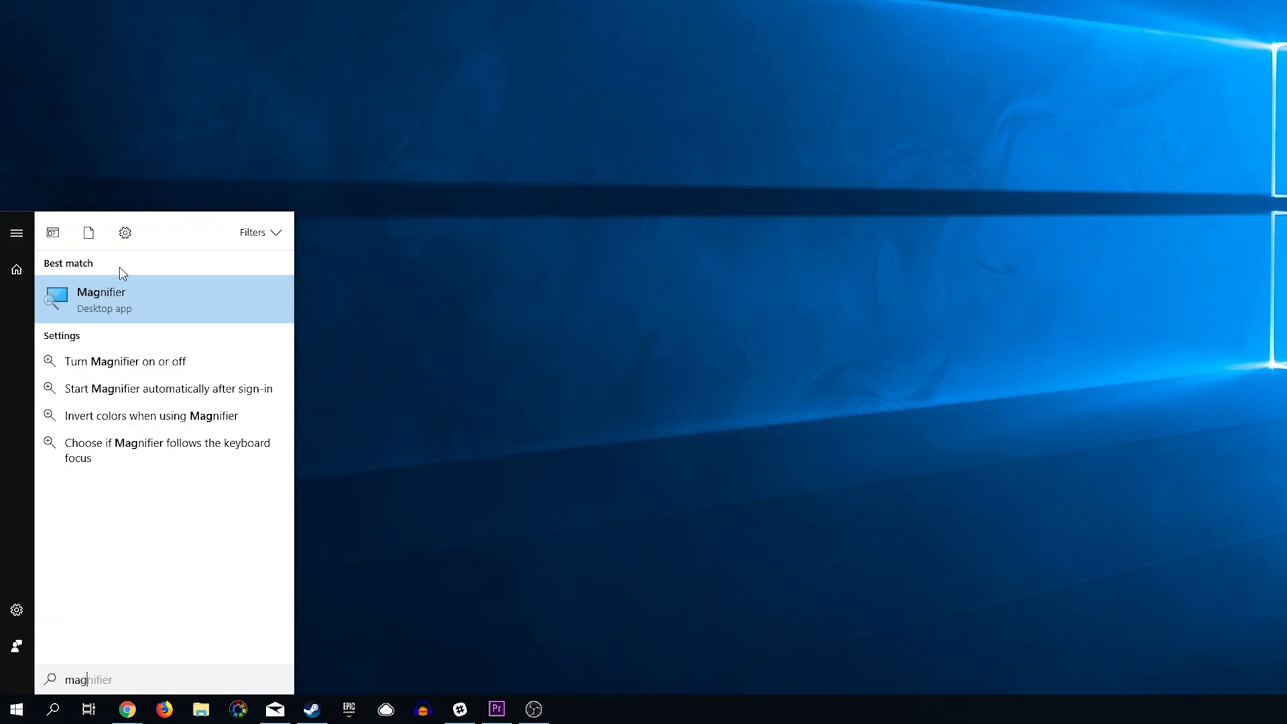
{"action": "left_click", "coordinate": [118, 303]}
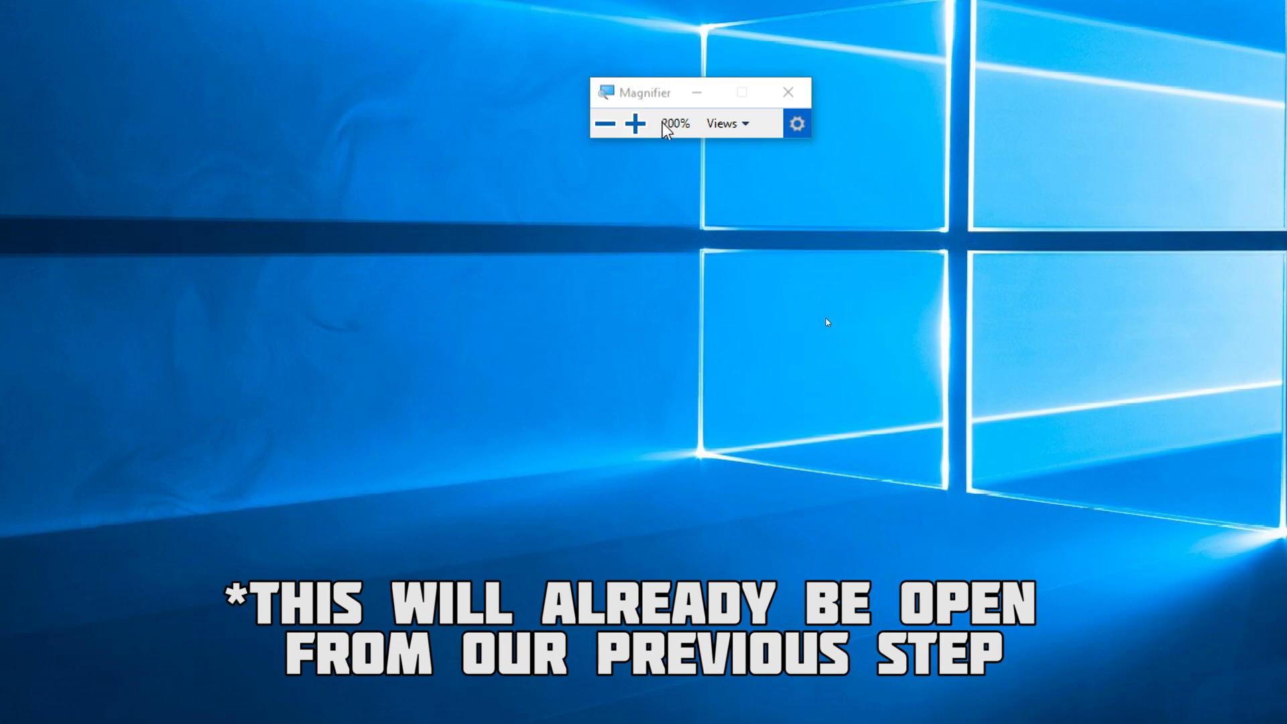
Step: Zoom Magnifier down to 100% and drag its window up and to the left
{"action": "left_click", "coordinate": [605, 130]}
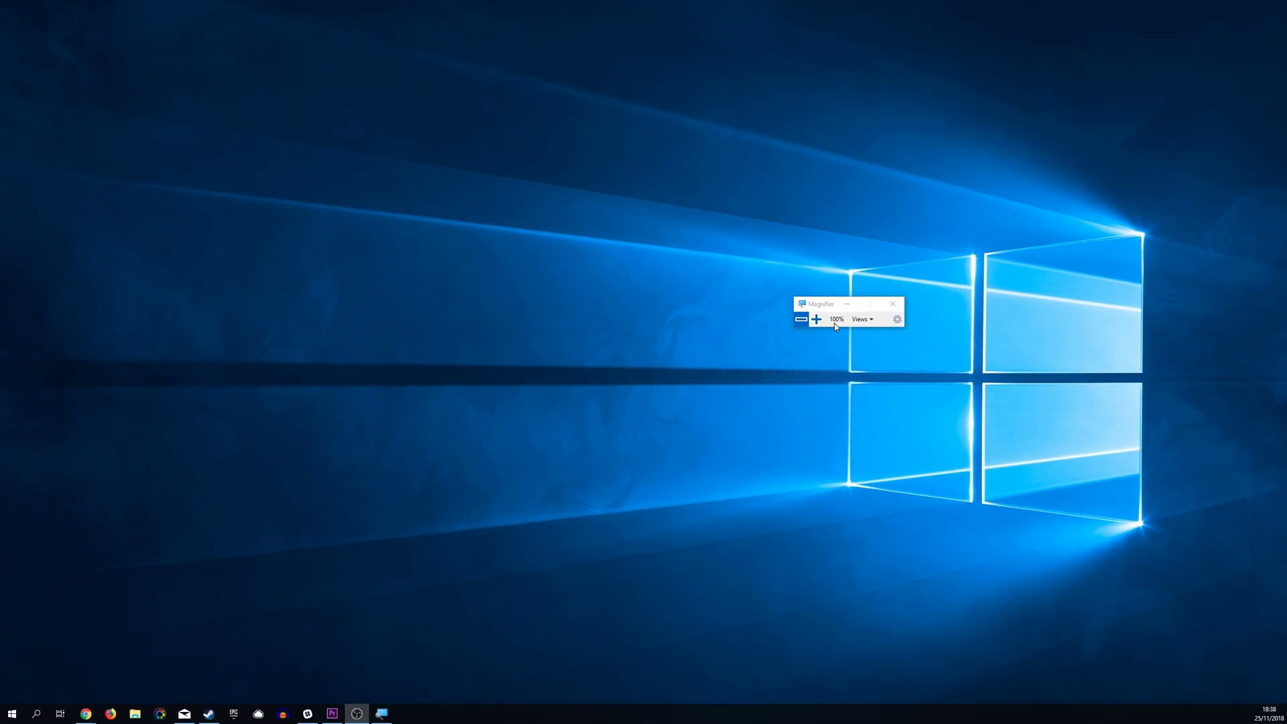
{"action": "left_click_drag", "start_coordinate": [822, 308], "coordinate": [635, 263]}
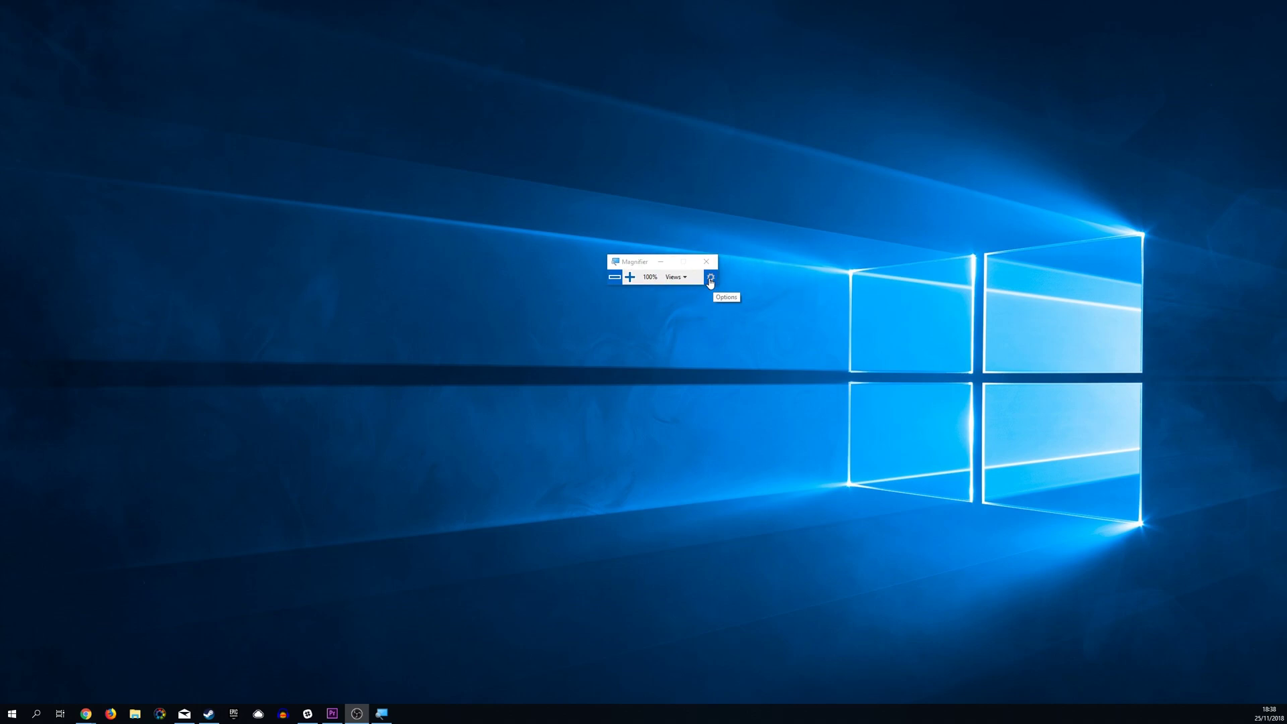
Step: Open Ease of Access Magnifier settings from the toolbar's gear Options button
{"action": "left_click", "coordinate": [710, 278]}
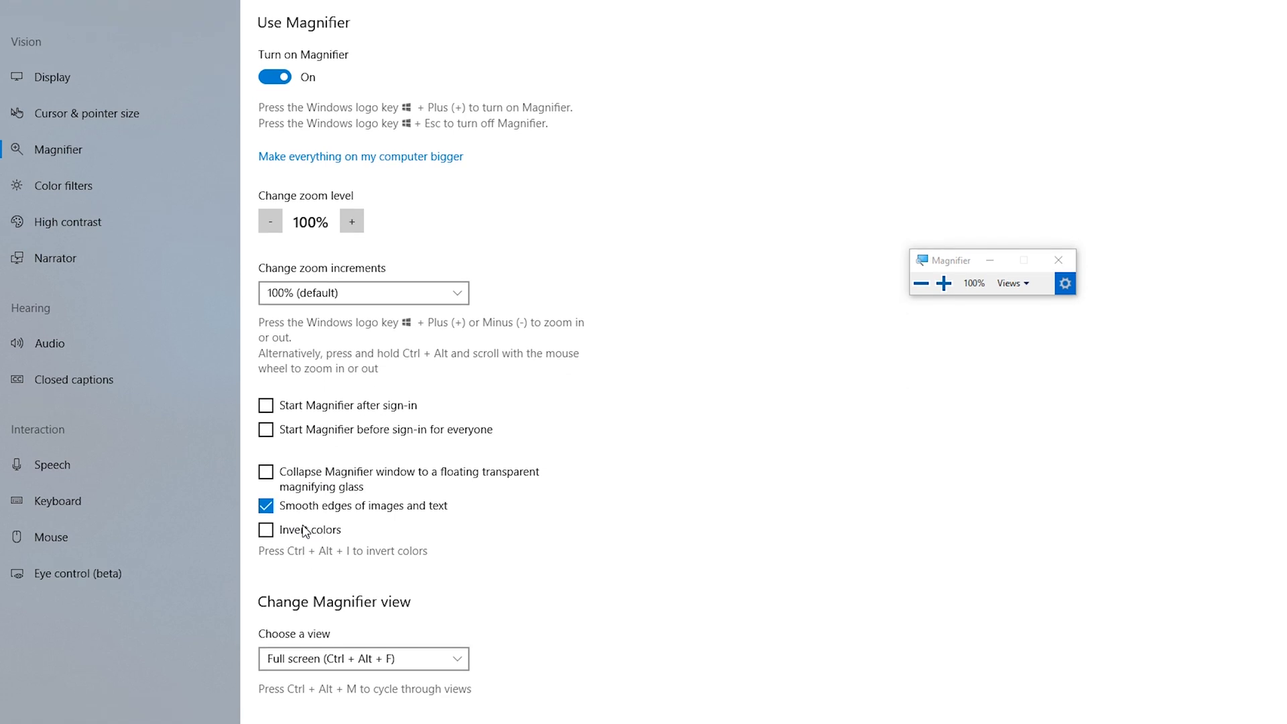
{"action": "left_click", "coordinate": [292, 532]}
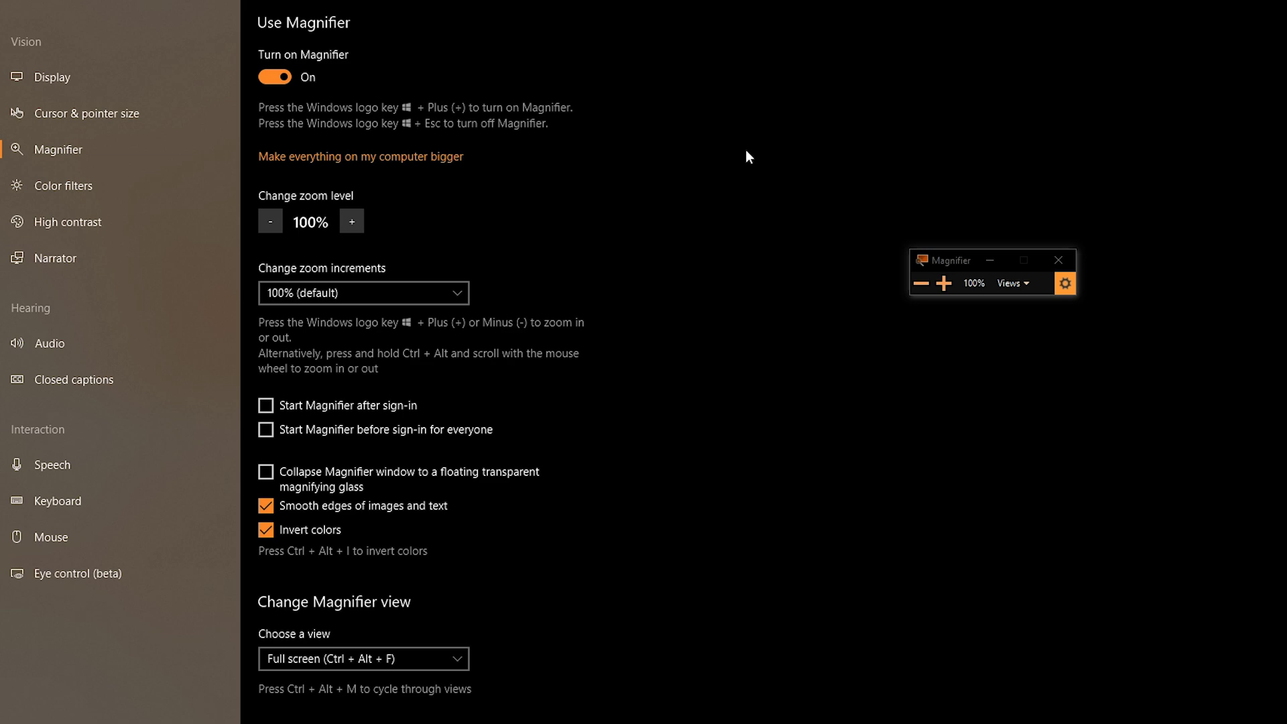
{"action": "left_click", "coordinate": [303, 530]}
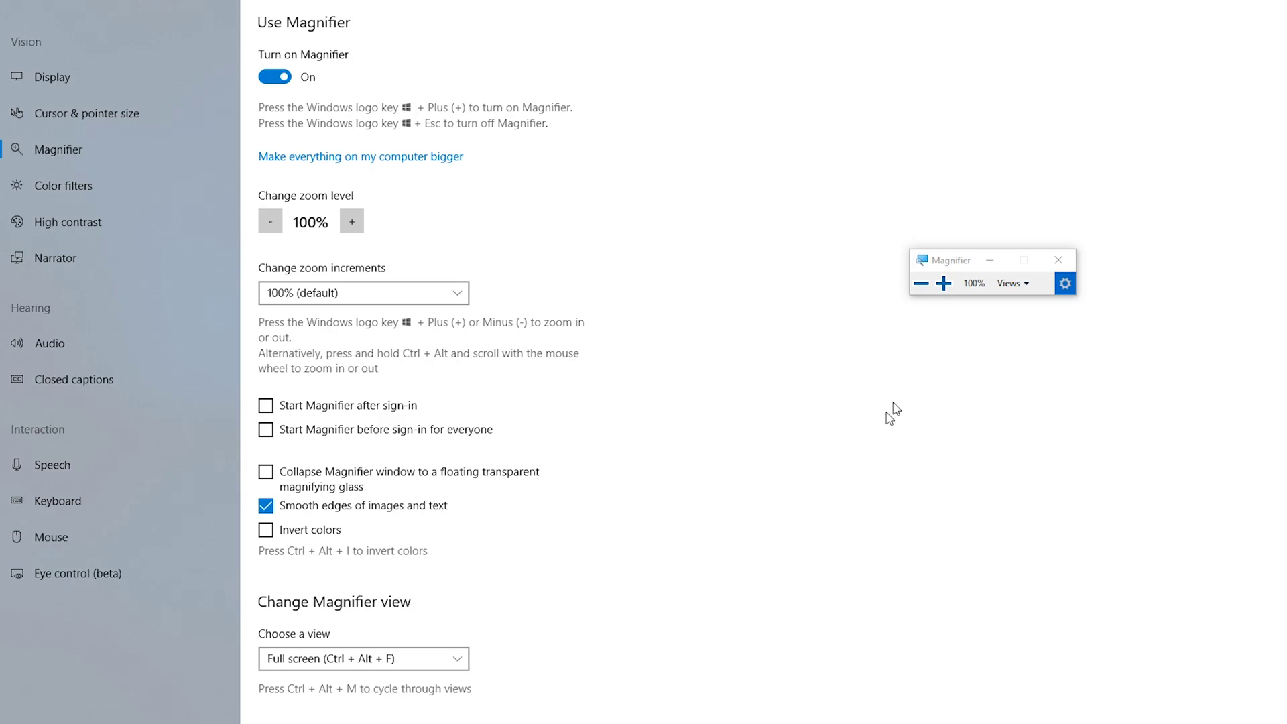